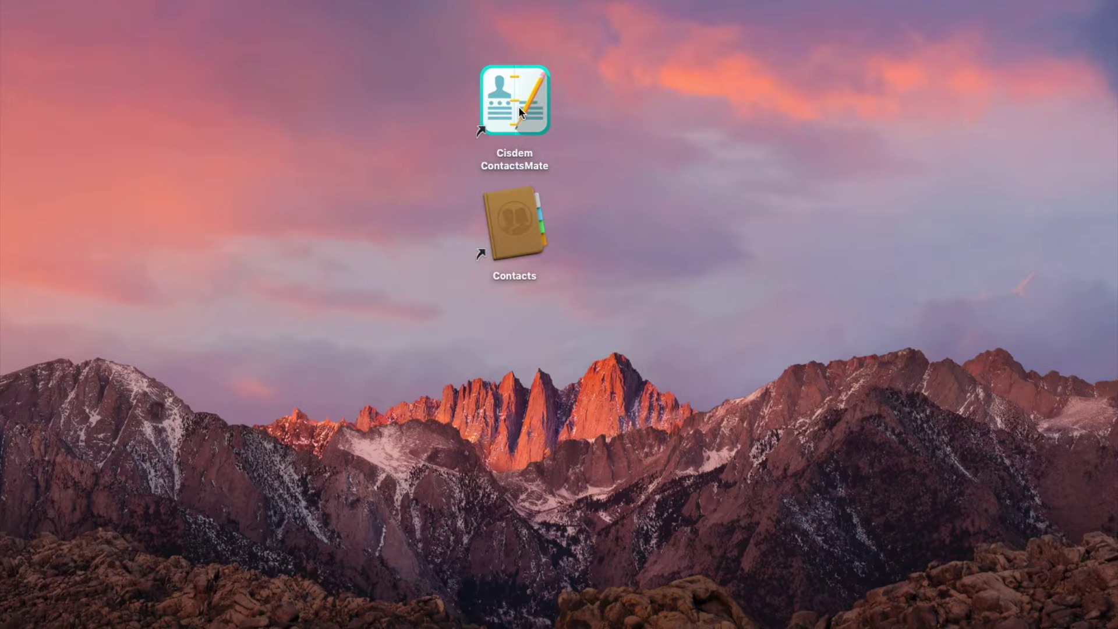
pyautogui.doubleClick(518, 106)
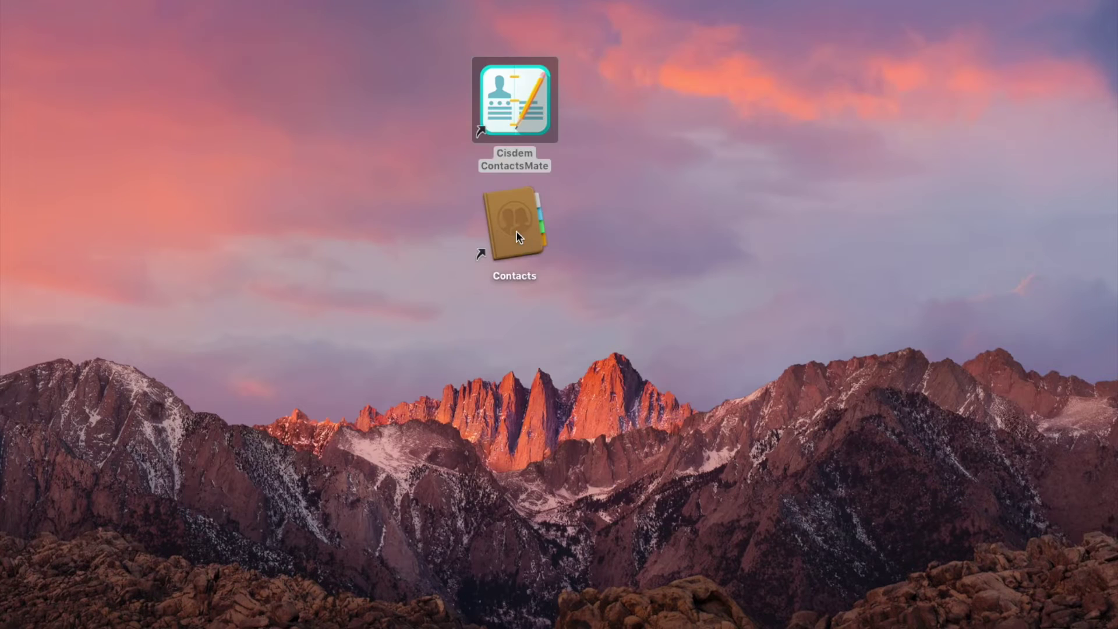
pyautogui.doubleClick(516, 231)
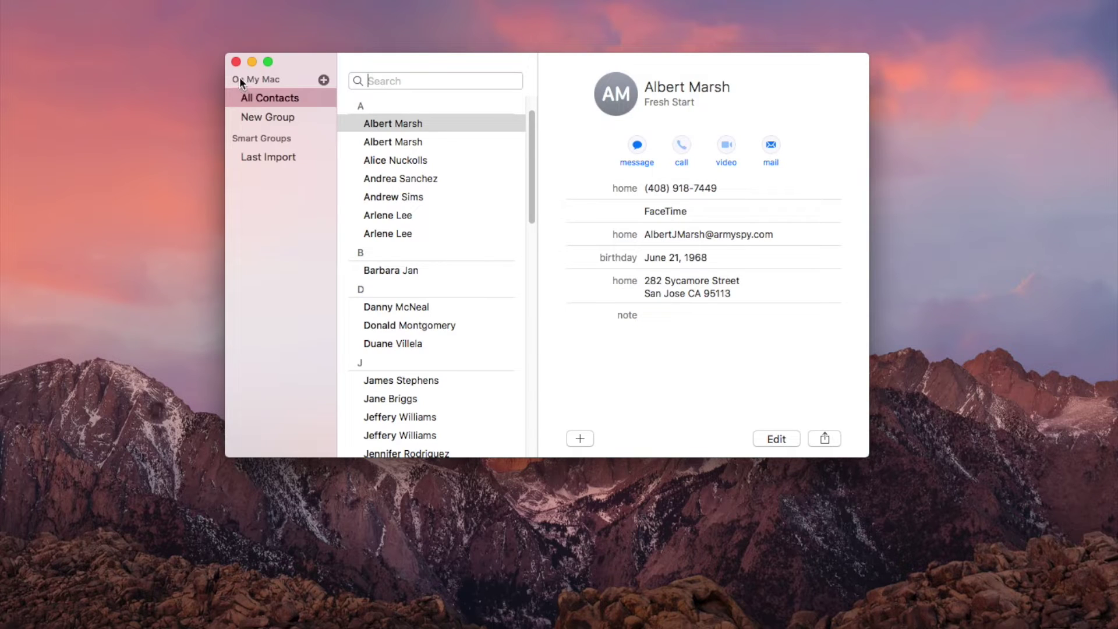
pyautogui.click(443, 122)
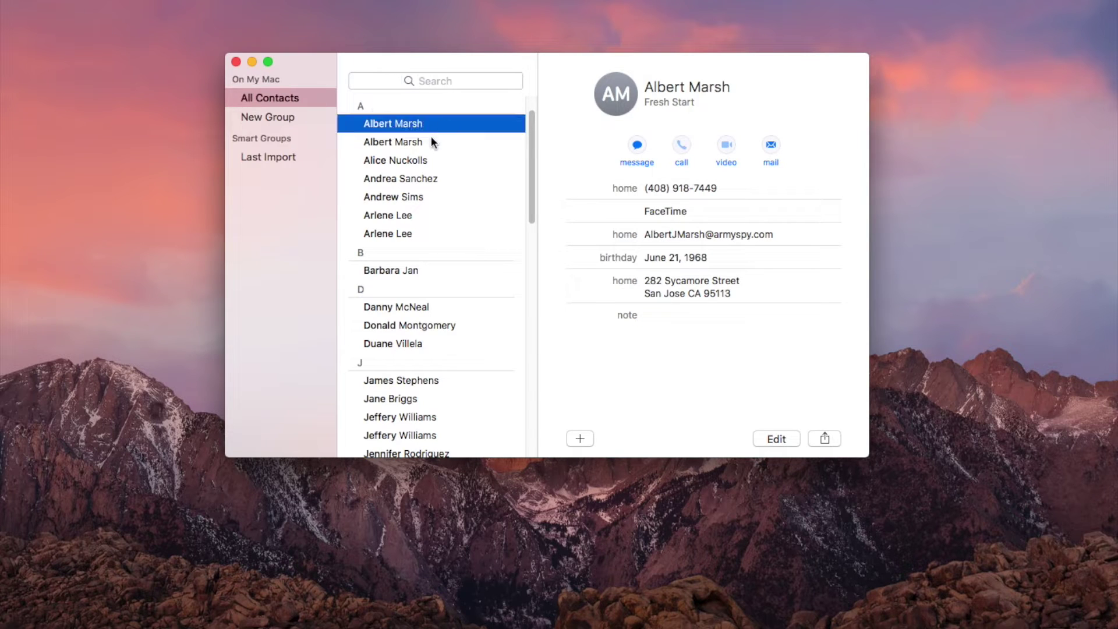
pyautogui.click(431, 138)
# - Launch Cisdem ContactsMate and scan the Mac contacts for duplicates
pyautogui.click(252, 63)
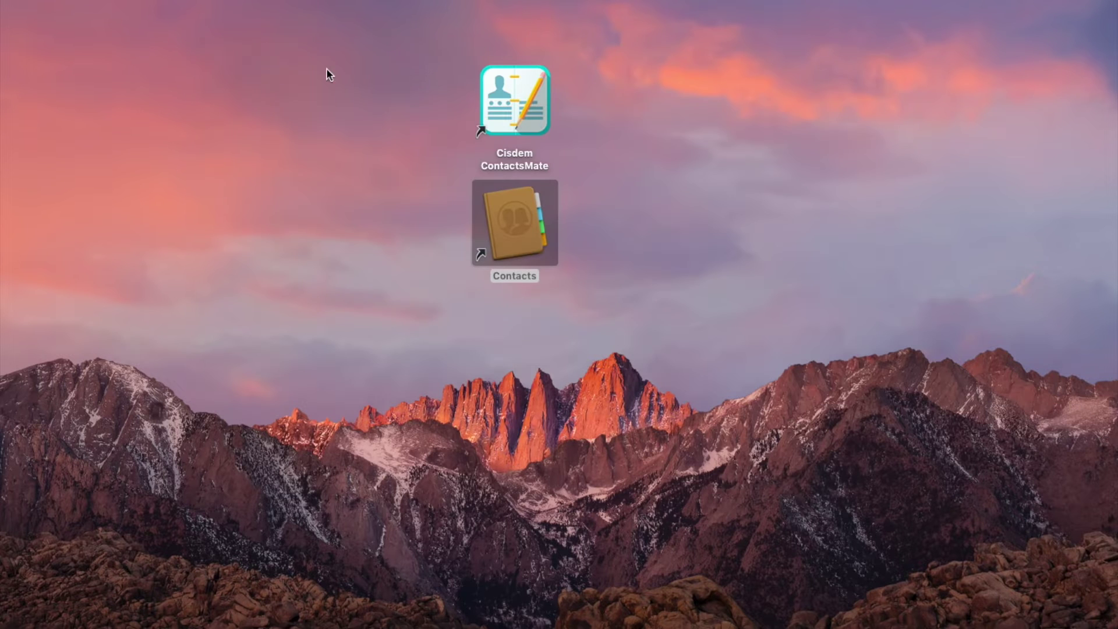
pyautogui.doubleClick(520, 83)
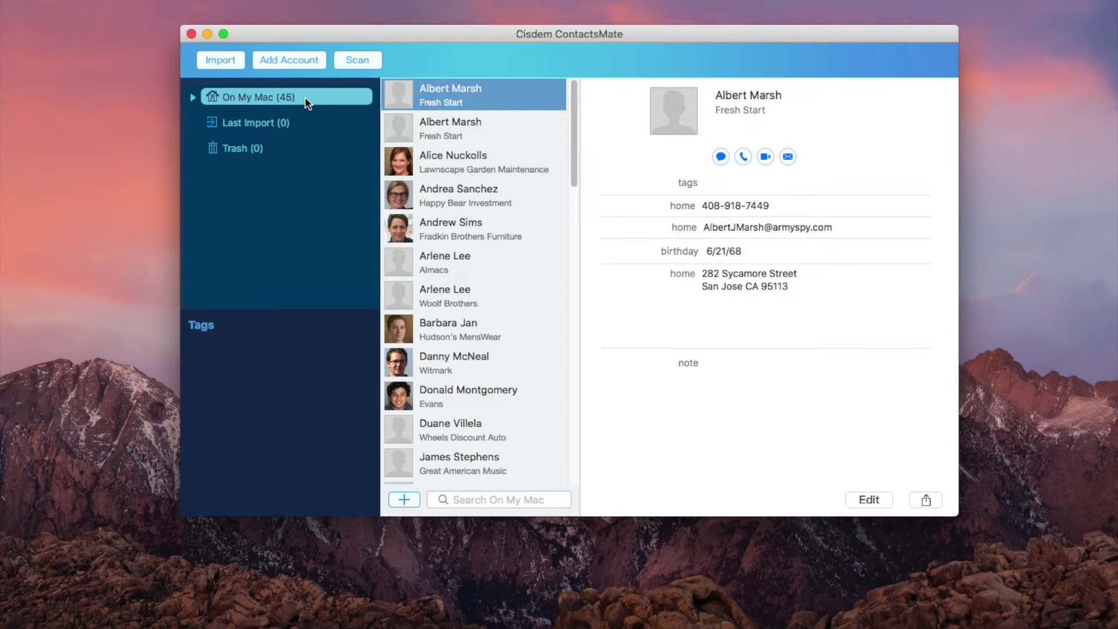
pyautogui.click(347, 60)
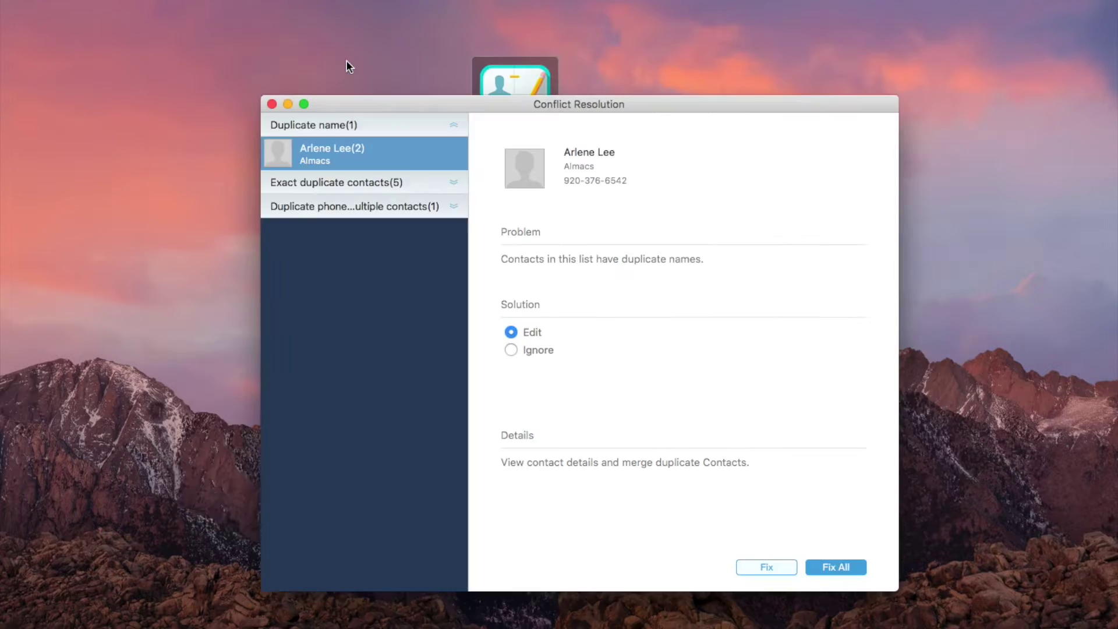
# - Move and widen the Conflict Resolution window, collapsing the Duplicate name group
pyautogui.moveTo(542, 104); pyautogui.dragTo(395, 59)
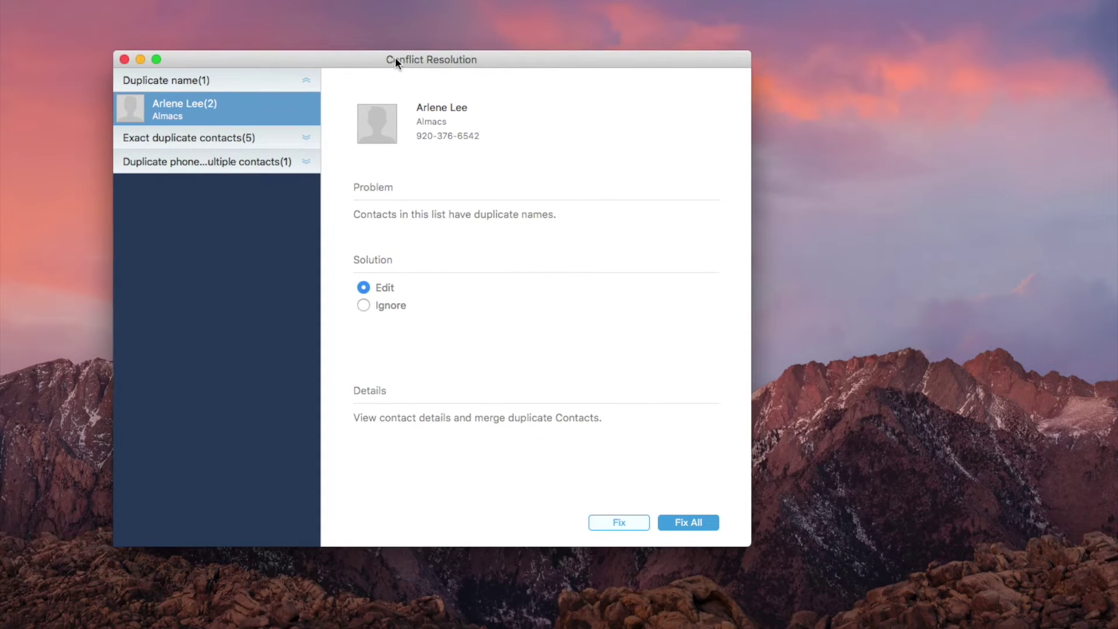
pyautogui.moveTo(750, 53); pyautogui.dragTo(945, 53)
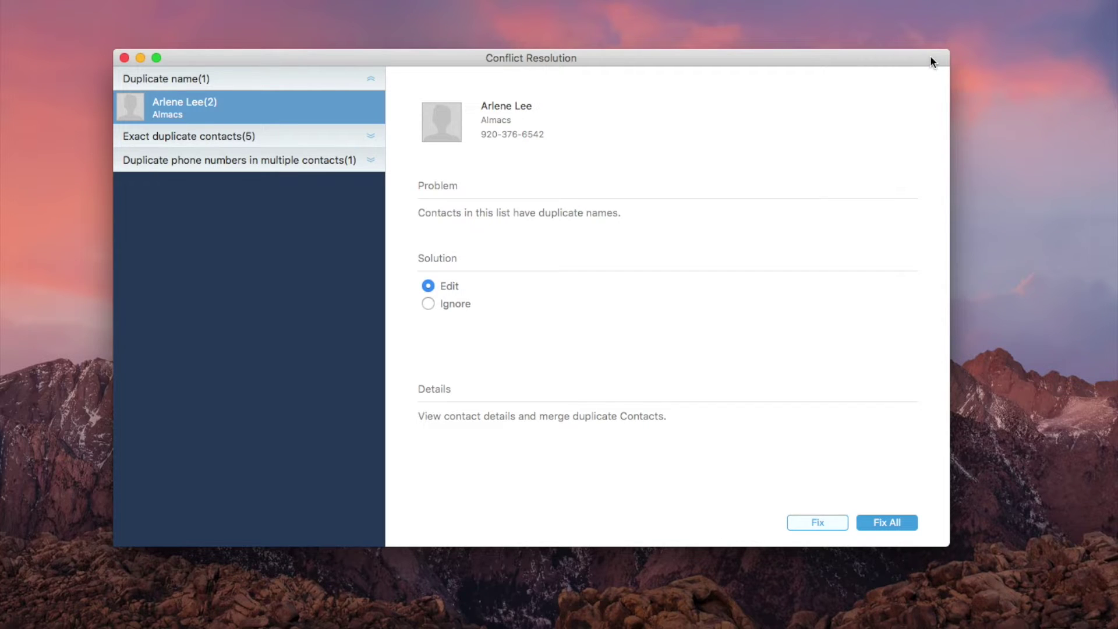
pyautogui.moveTo(930, 61); pyautogui.dragTo(942, 58)
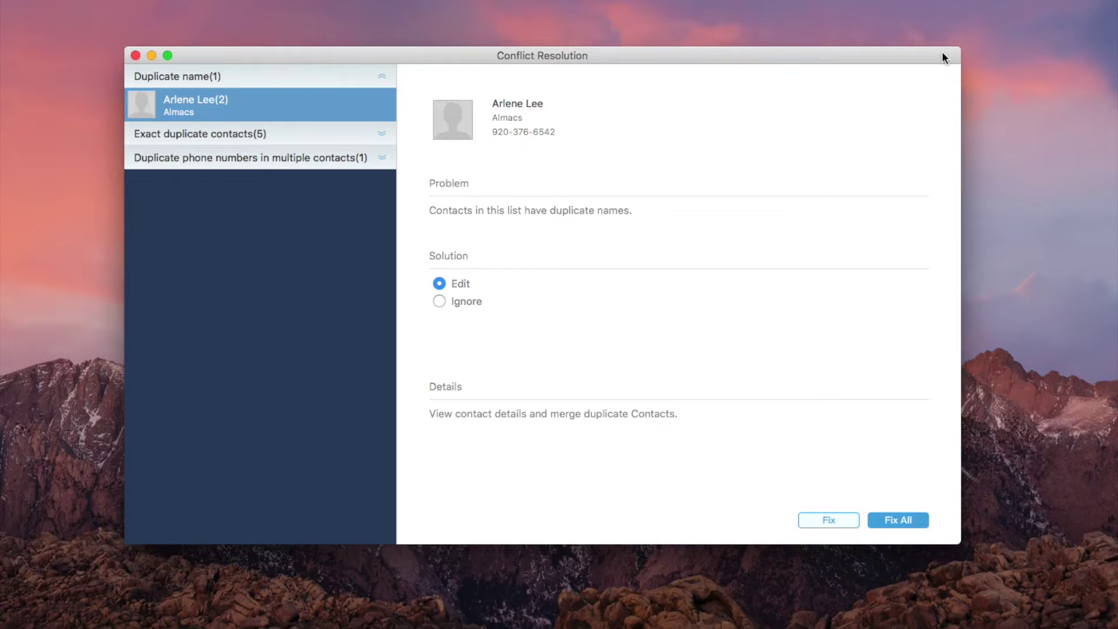
pyautogui.click(382, 76)
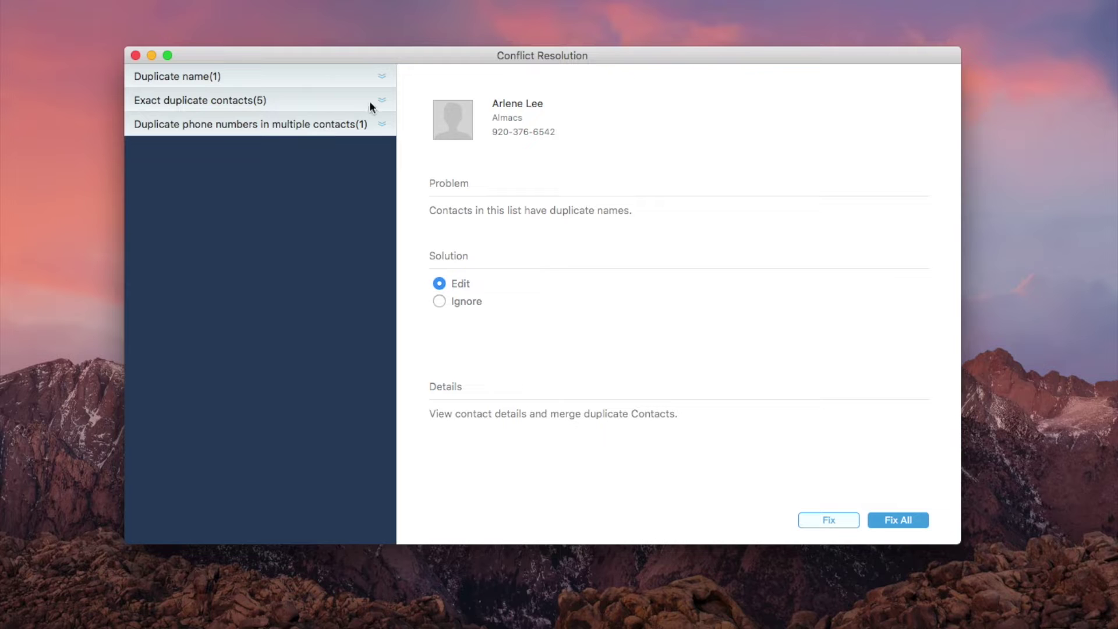
pyautogui.click(382, 77)
pyautogui.click(312, 101)
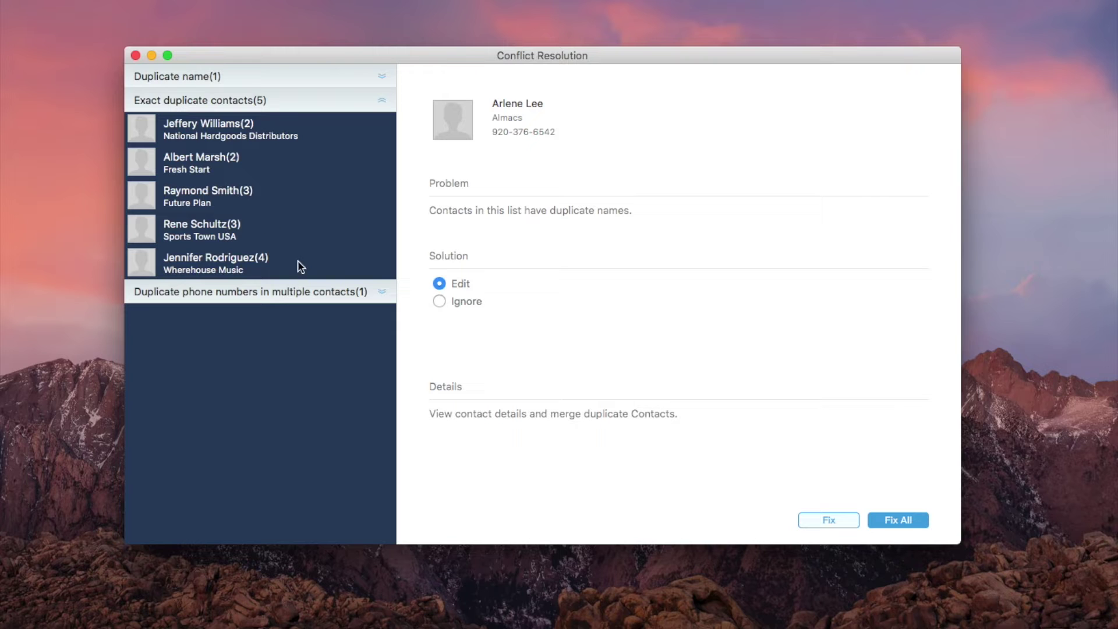
pyautogui.click(228, 157)
pyautogui.click(223, 194)
pyautogui.click(226, 163)
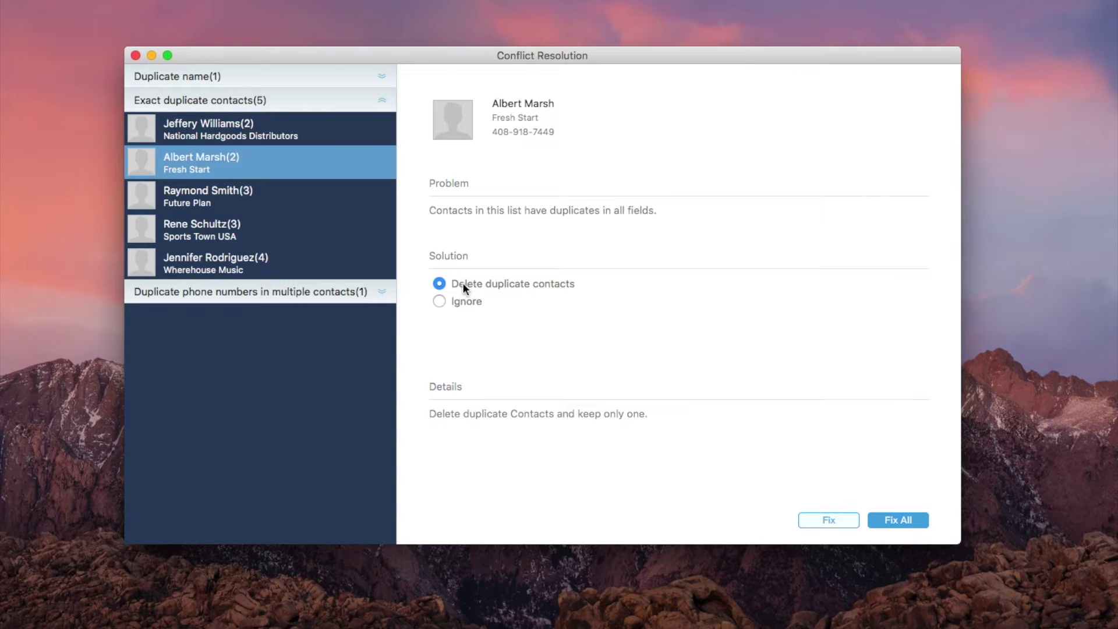
# - Fix All exact duplicates, then check in Contacts that they are gone
pyautogui.click(893, 521)
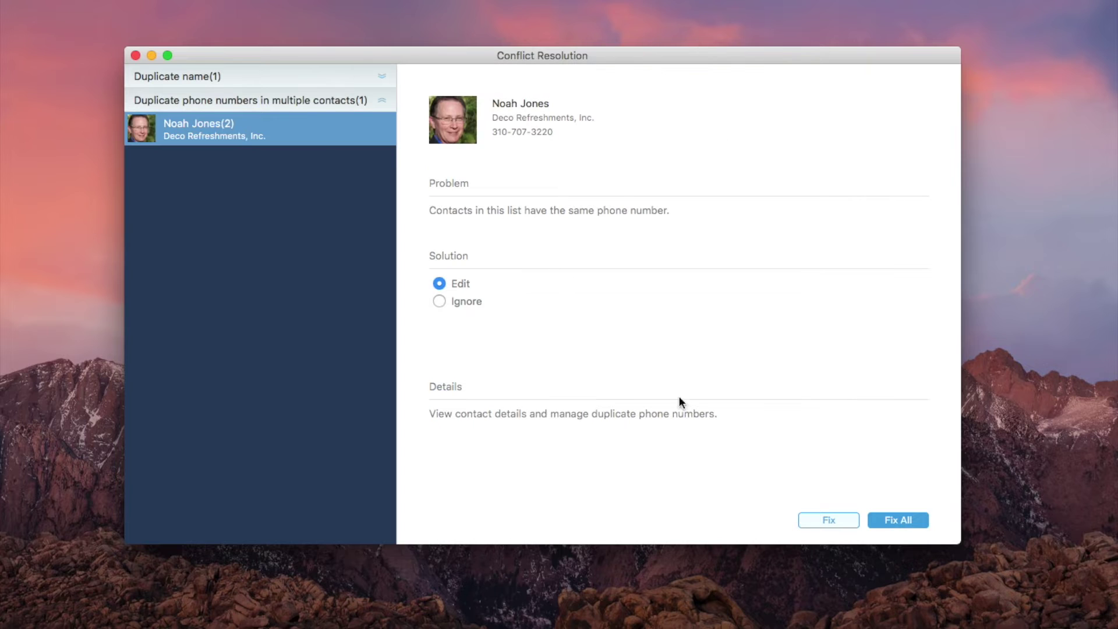
pyautogui.click(368, 99)
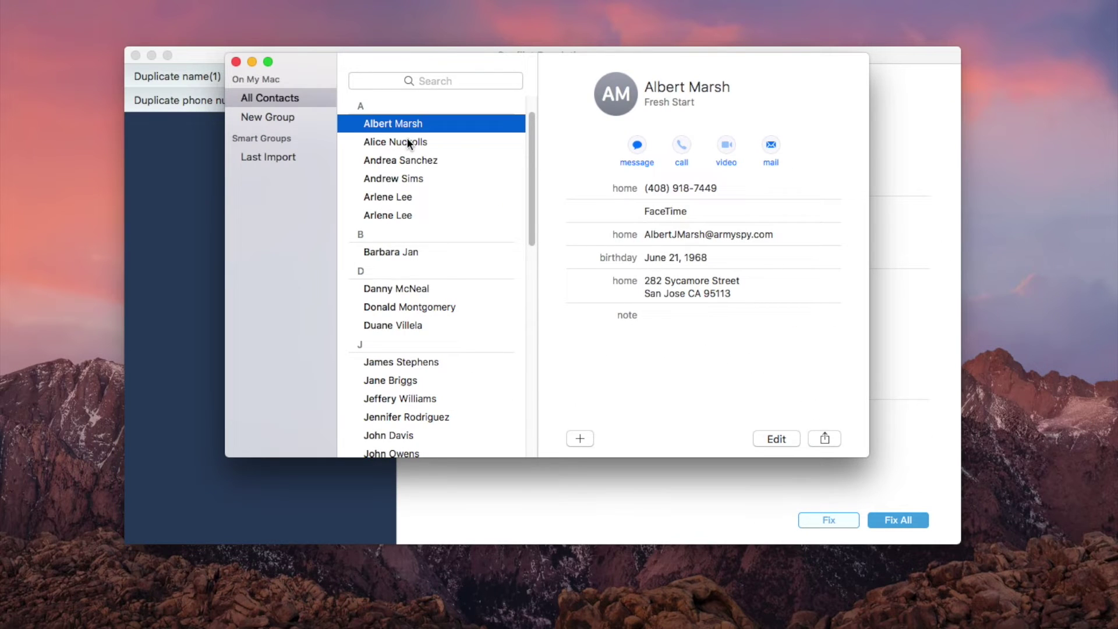
pyautogui.click(407, 140)
pyautogui.click(251, 63)
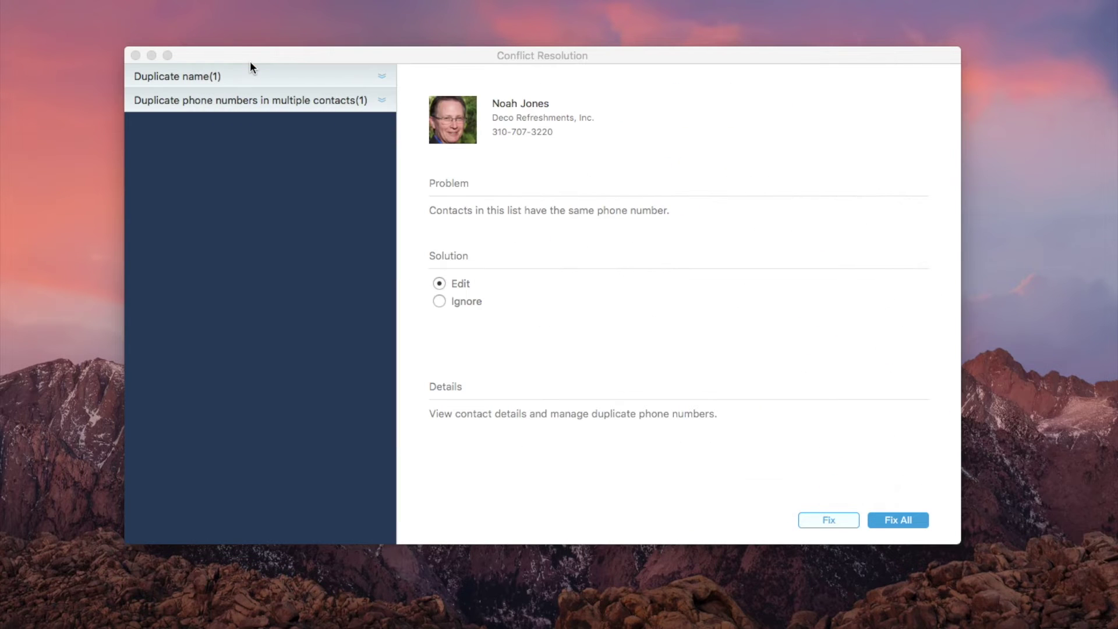
pyautogui.click(281, 77)
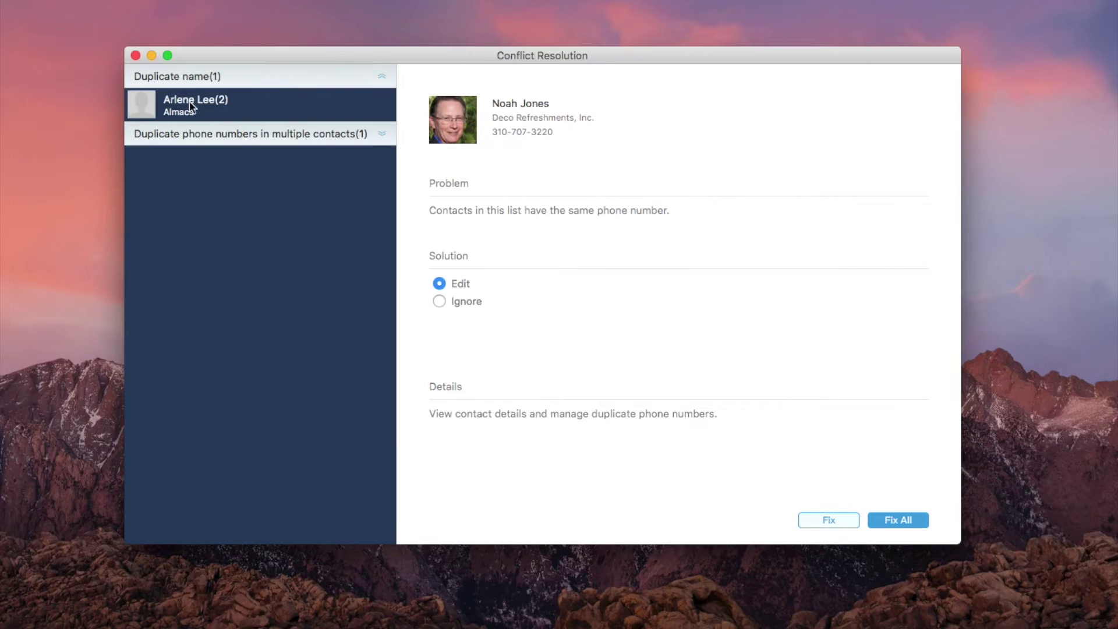
pyautogui.click(190, 107)
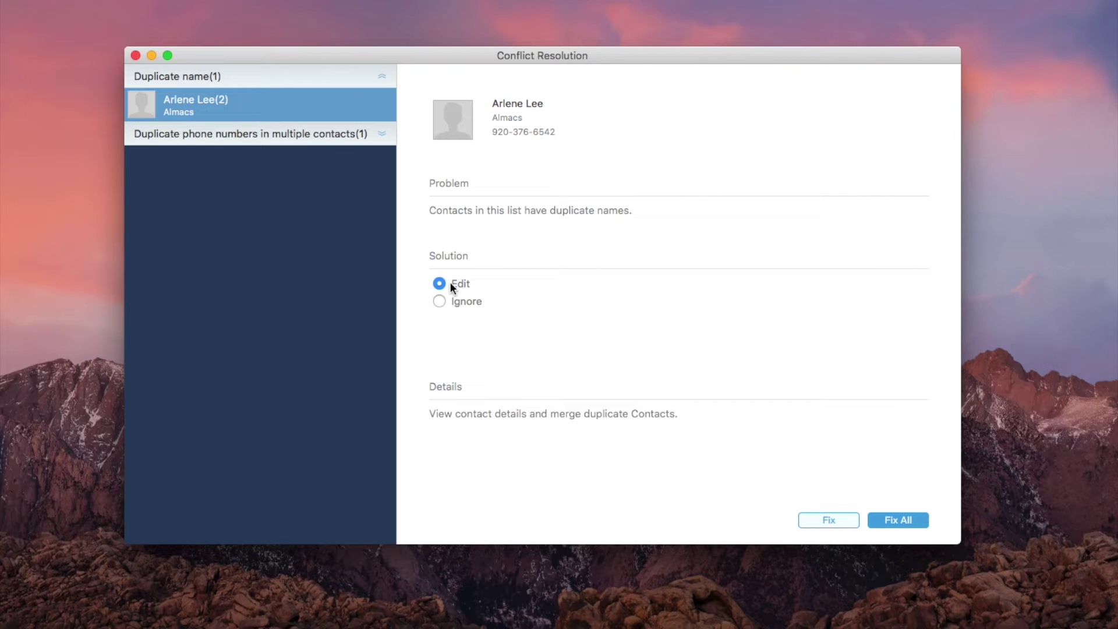
pyautogui.click(820, 518)
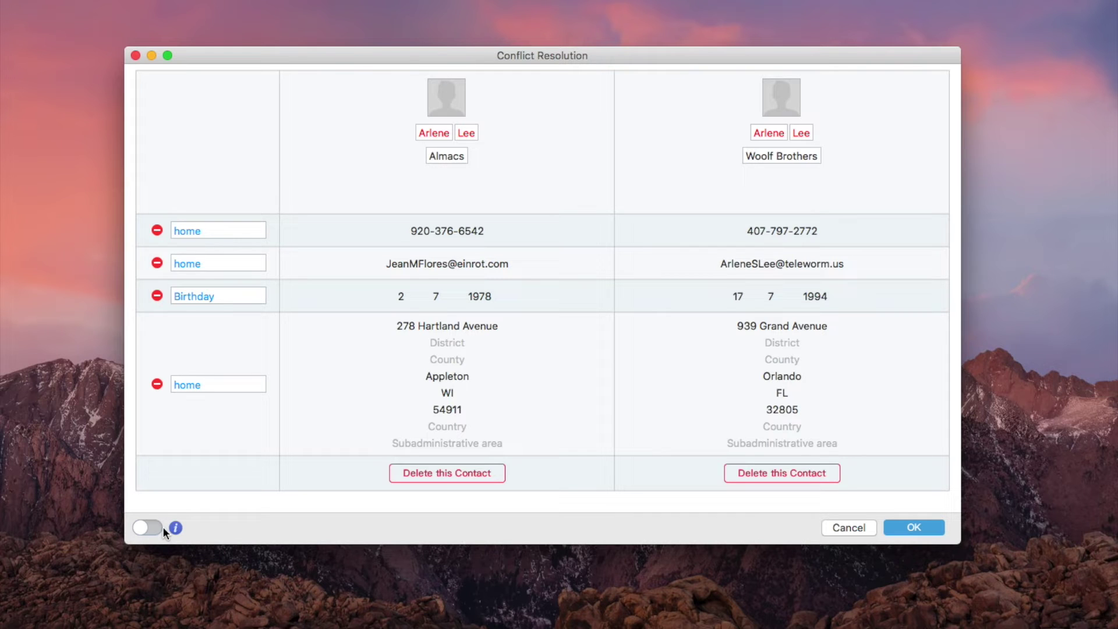
pyautogui.moveTo(386, 263); pyautogui.dragTo(413, 263)
pyautogui.moveTo(402, 264); pyautogui.dragTo(449, 133)
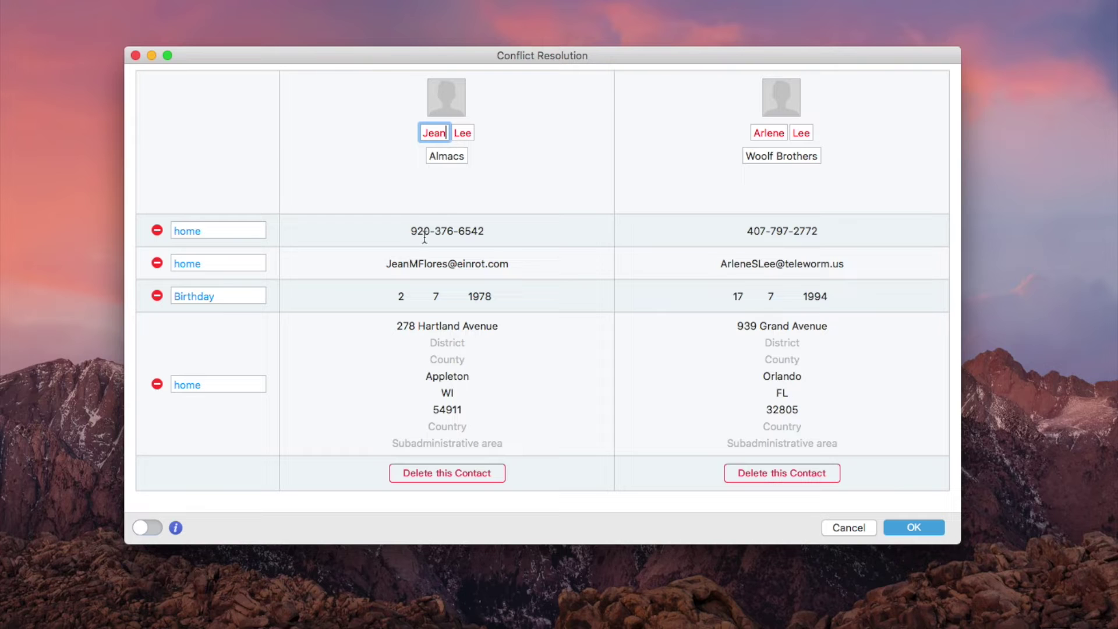
pyautogui.moveTo(418, 262); pyautogui.dragTo(447, 263)
pyautogui.moveTo(476, 133); pyautogui.dragTo(462, 133)
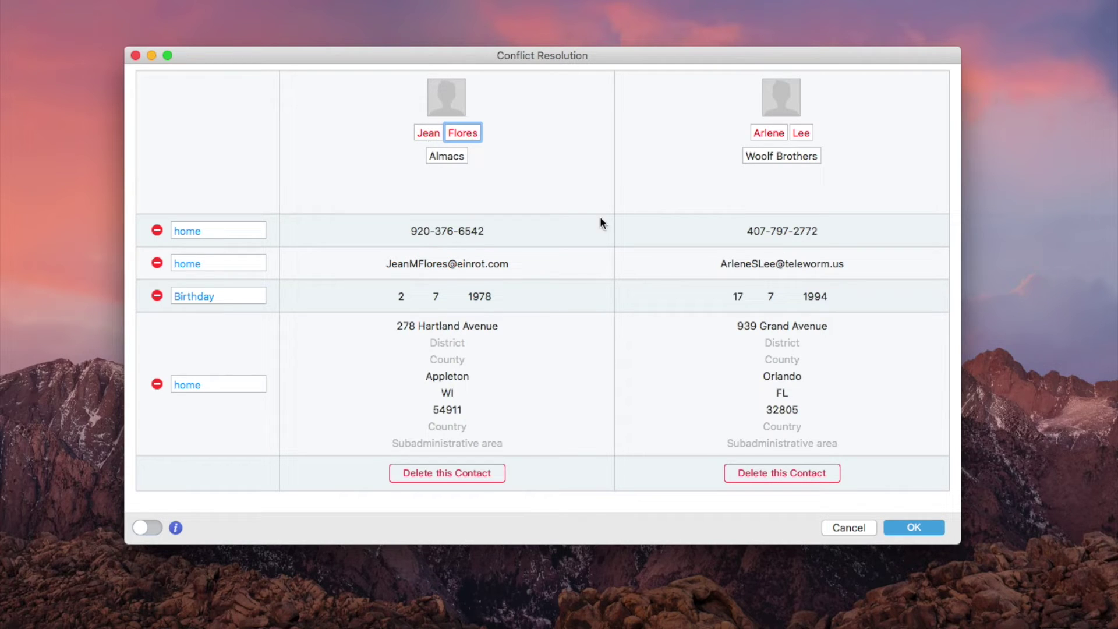
pyautogui.click(897, 529)
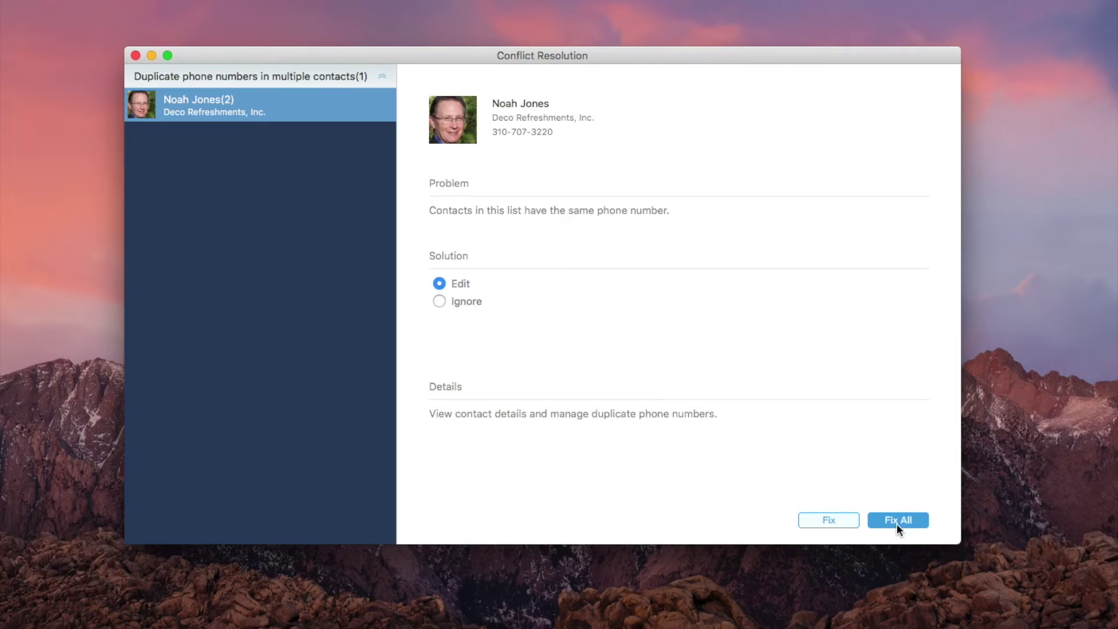
pyautogui.click(352, 74)
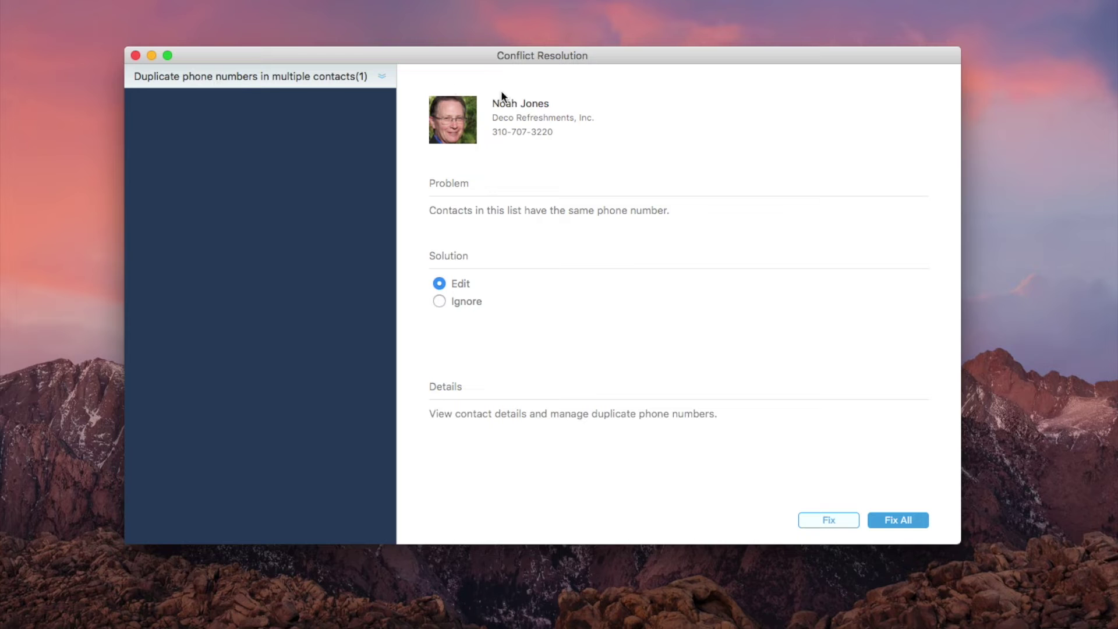
pyautogui.click(809, 520)
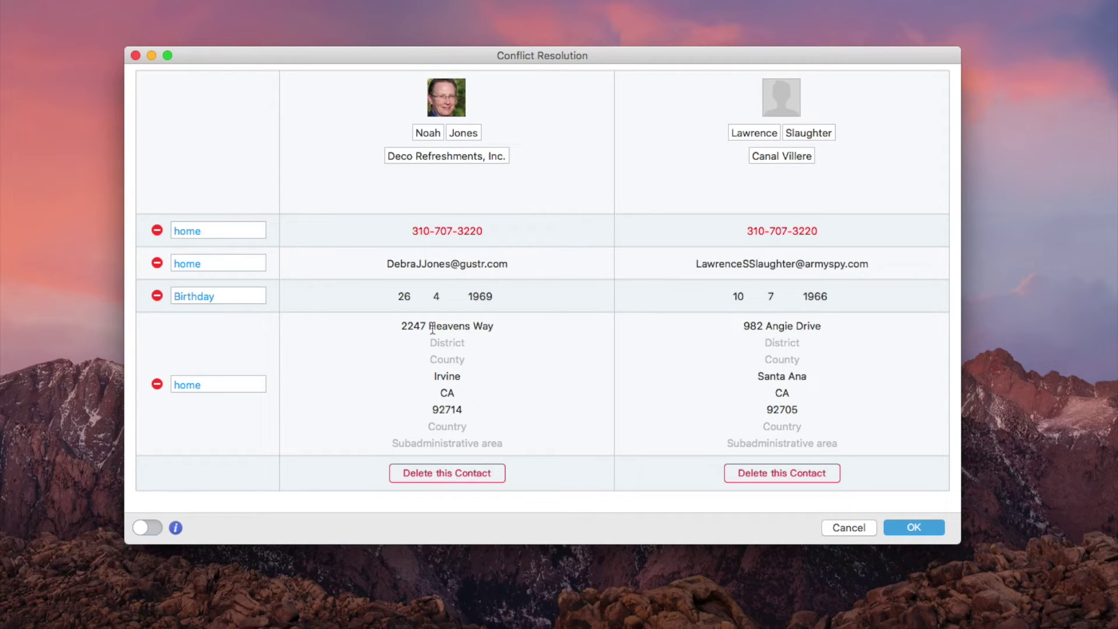
pyautogui.moveTo(456, 232); pyautogui.dragTo(492, 233)
pyautogui.write('123')
pyautogui.write('4')
pyautogui.click(913, 526)
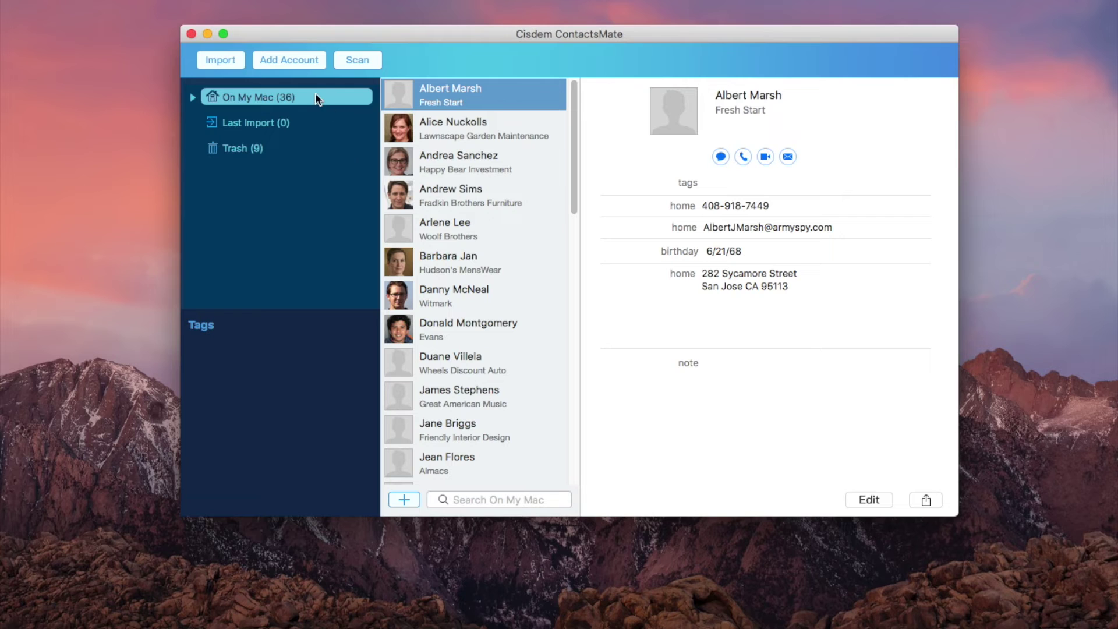
pyautogui.click(359, 59)
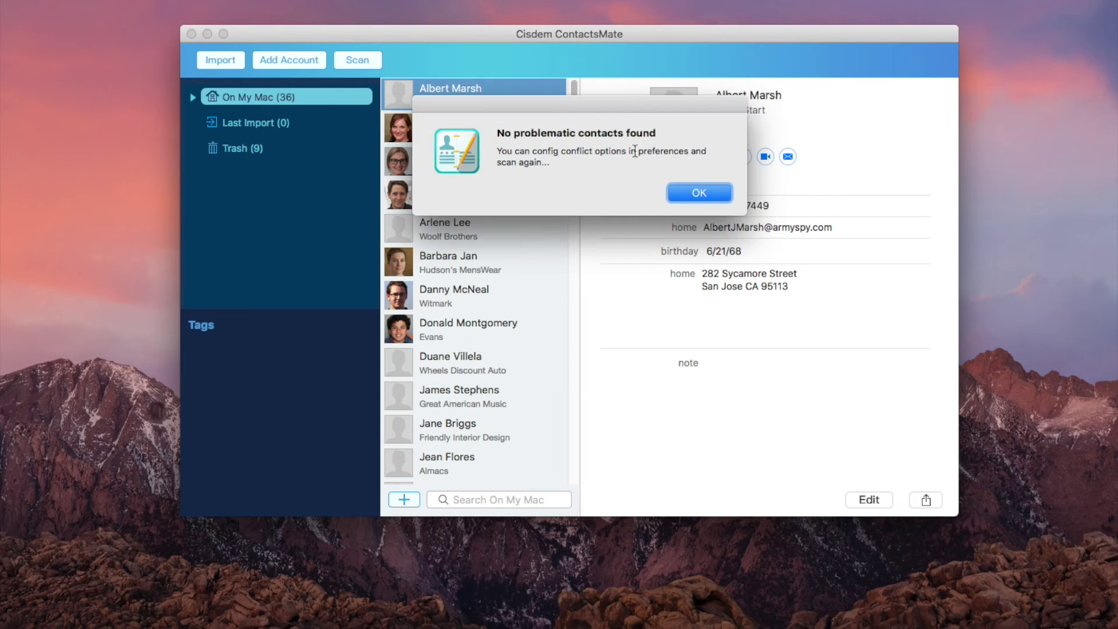
pyautogui.click(690, 191)
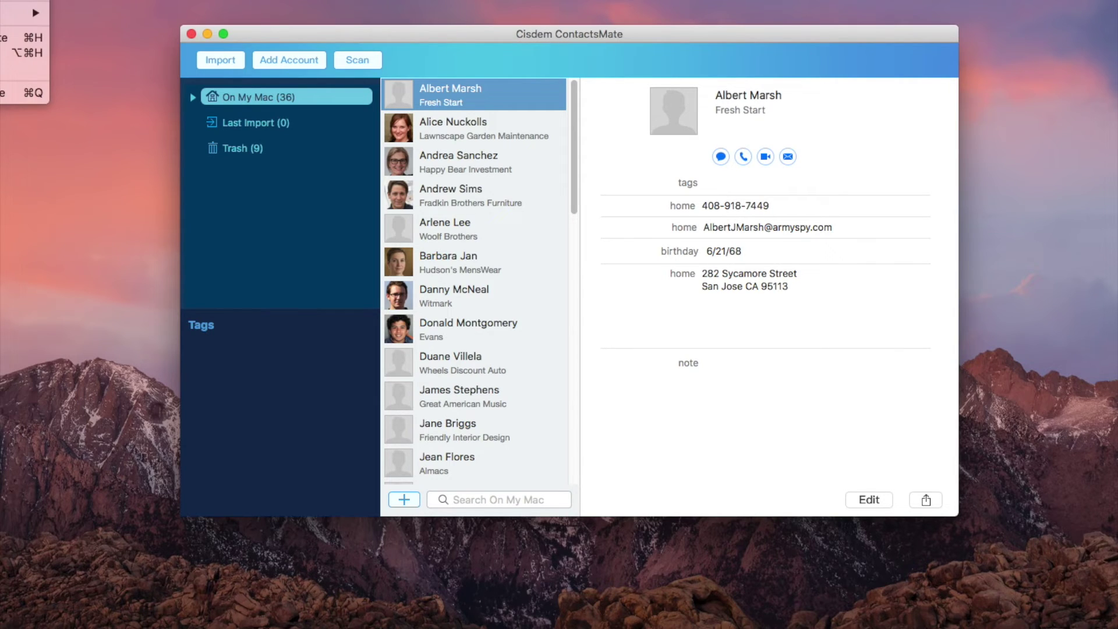
pyautogui.press('super+comma')
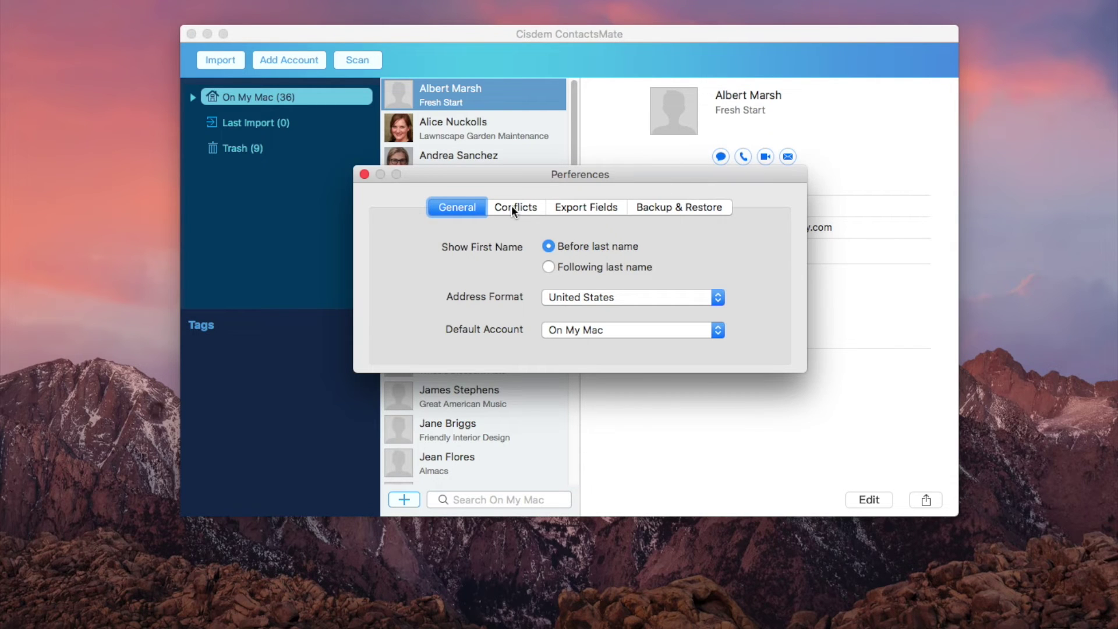
# - In the Conflicts preferences, tick Select All conflict conditions and close Preferences
pyautogui.click(513, 208)
pyautogui.moveTo(634, 182); pyautogui.dragTo(649, 39)
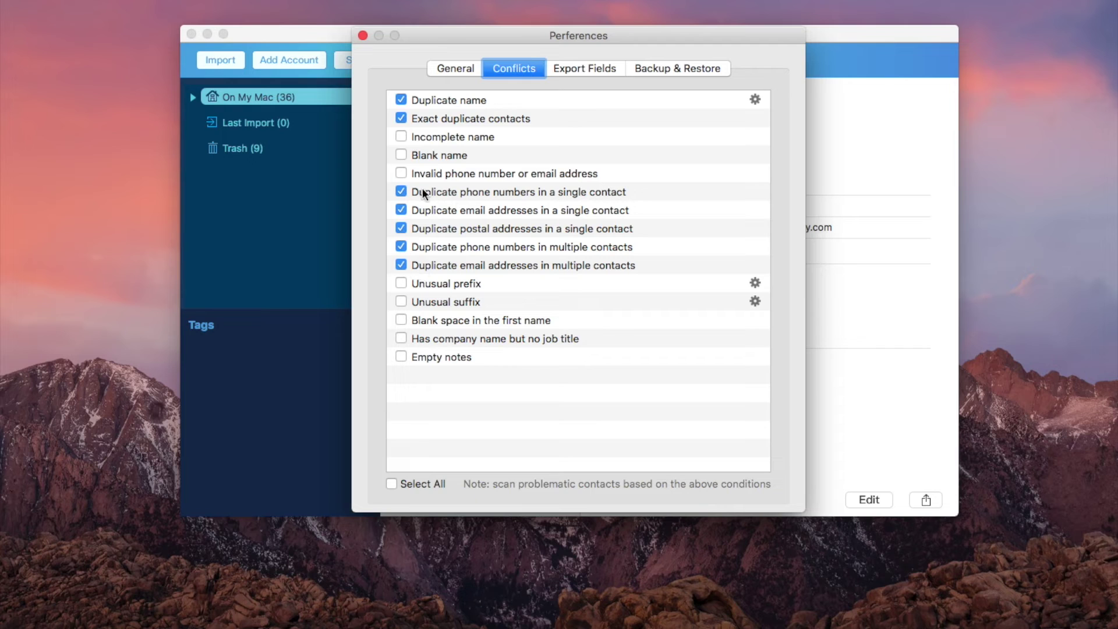
pyautogui.click(400, 229)
pyautogui.click(392, 483)
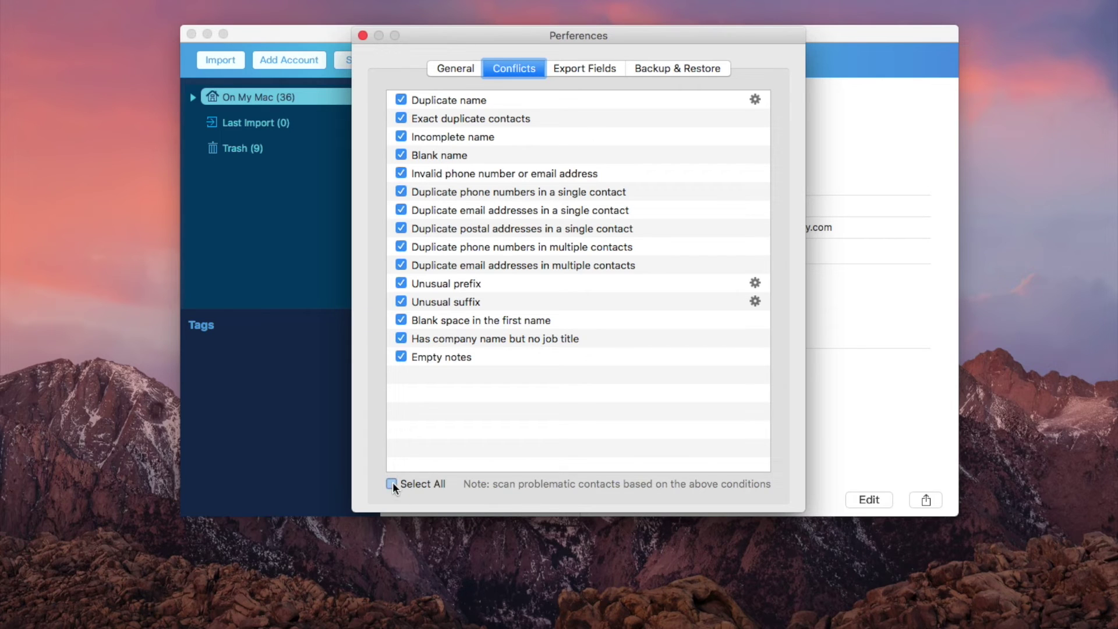
pyautogui.click(363, 36)
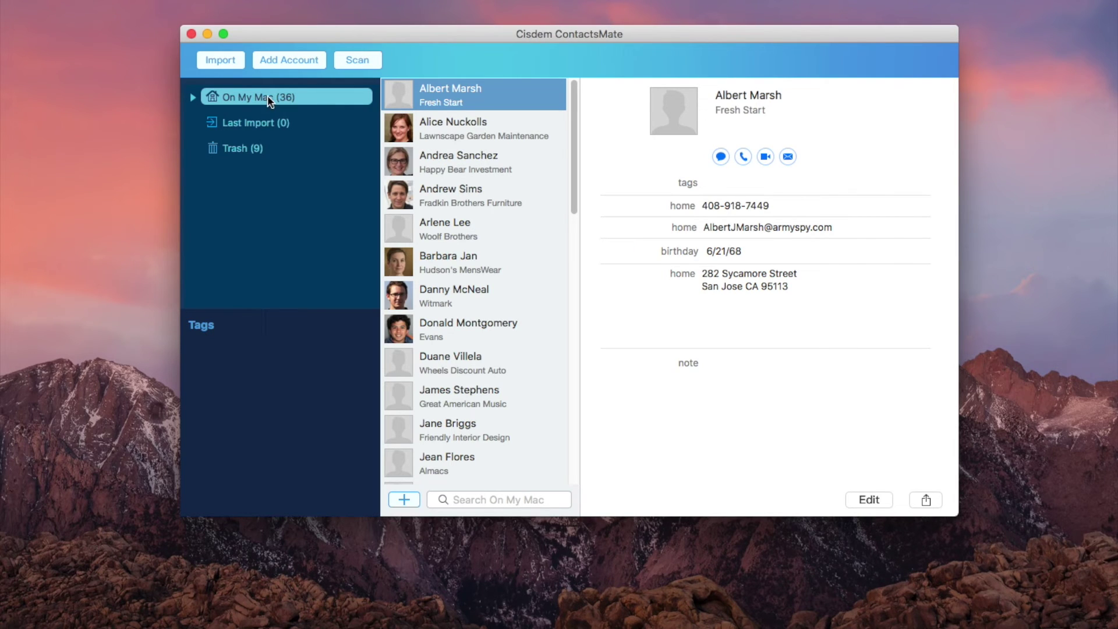
# - In Internet Accounts, enable Contacts syncing for the iCloud and Exchange accounts
pyautogui.click(290, 58)
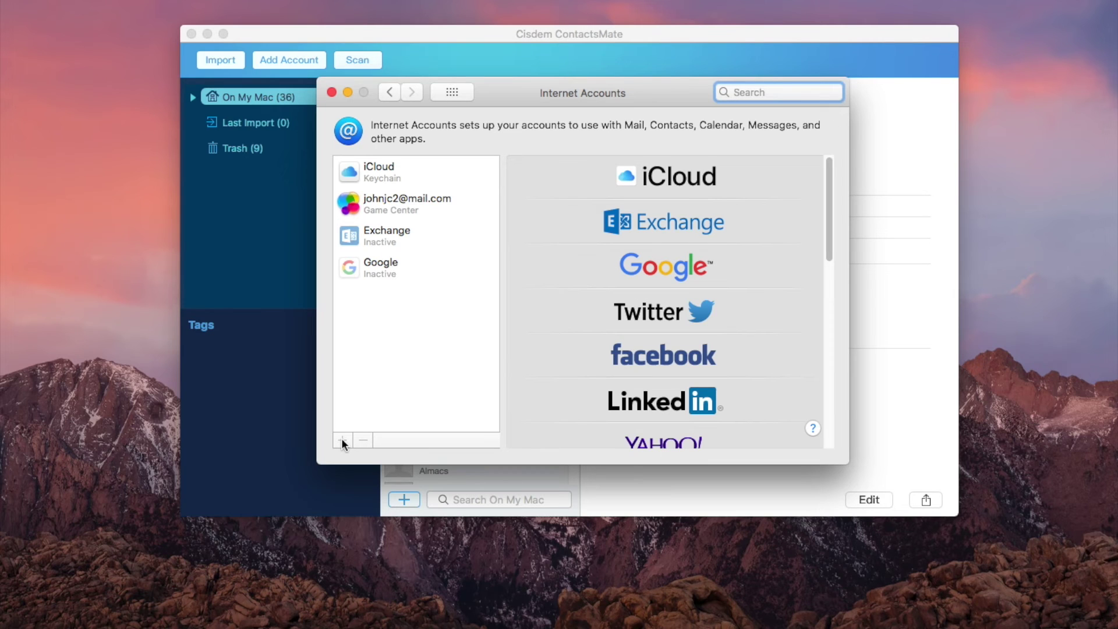
pyautogui.click(423, 168)
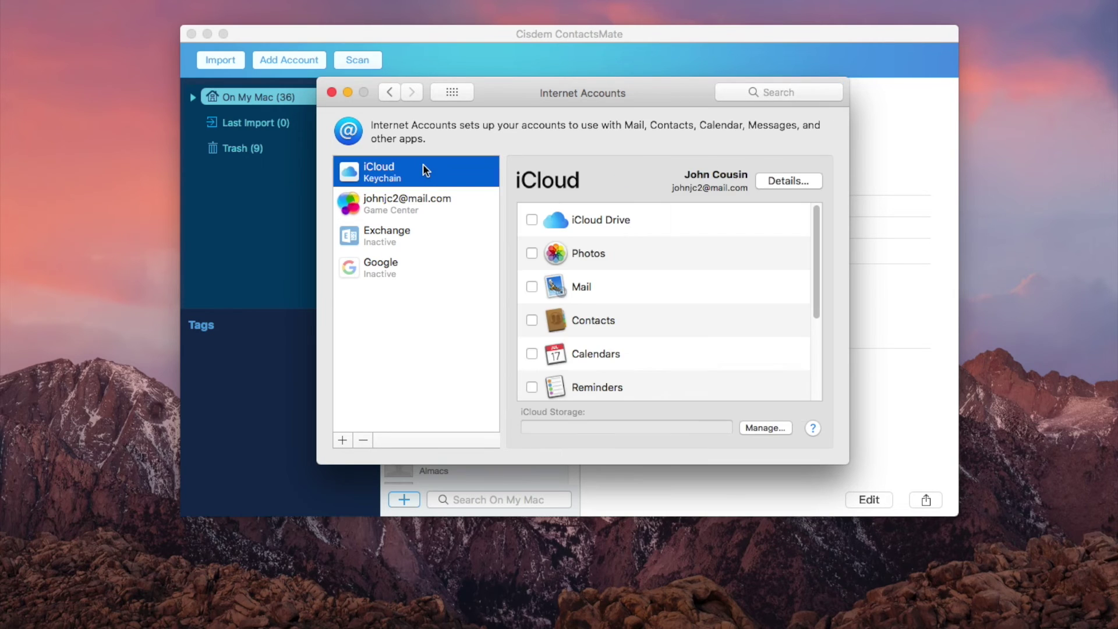
pyautogui.click(533, 320)
pyautogui.click(415, 235)
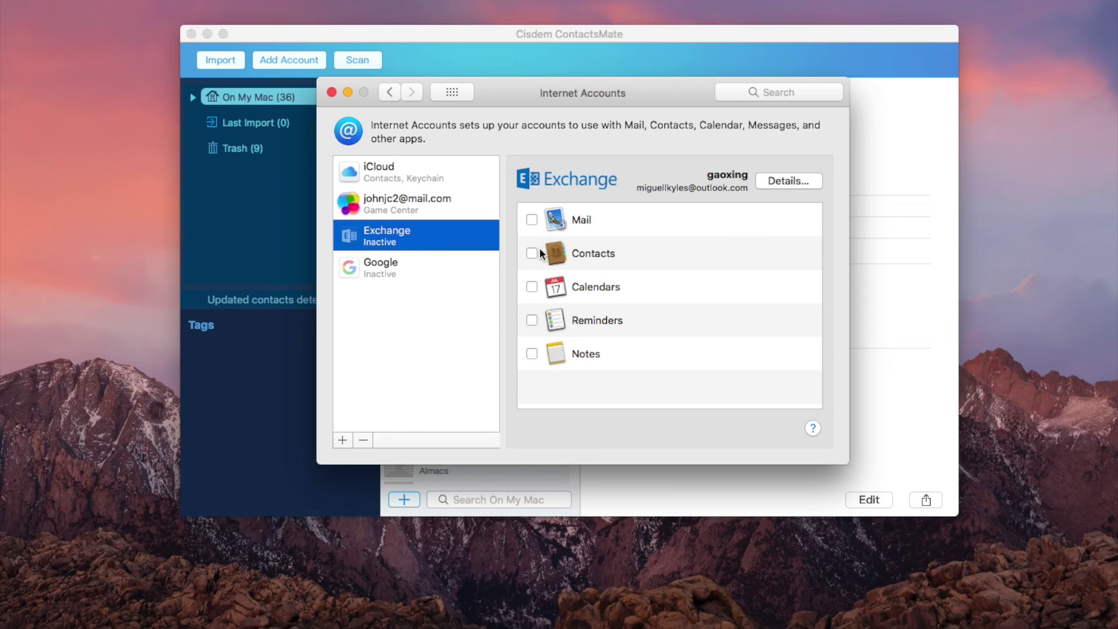
pyautogui.click(533, 253)
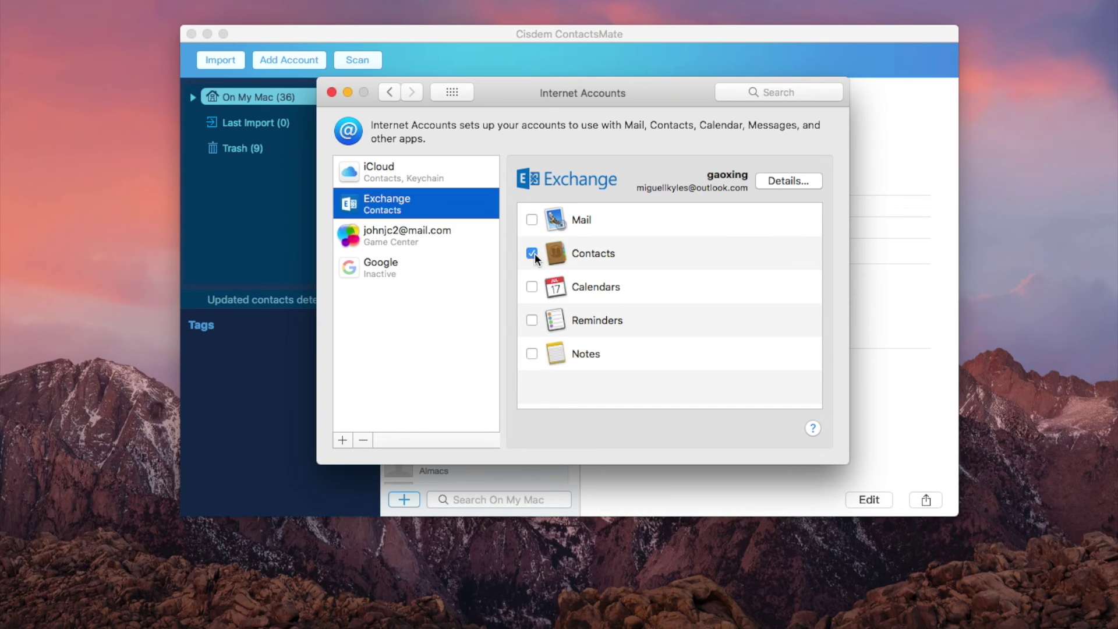
pyautogui.click(331, 92)
# - Load the iCloud and Exchange sources in the sidebar and scan the iCloud contacts
pyautogui.click(348, 300)
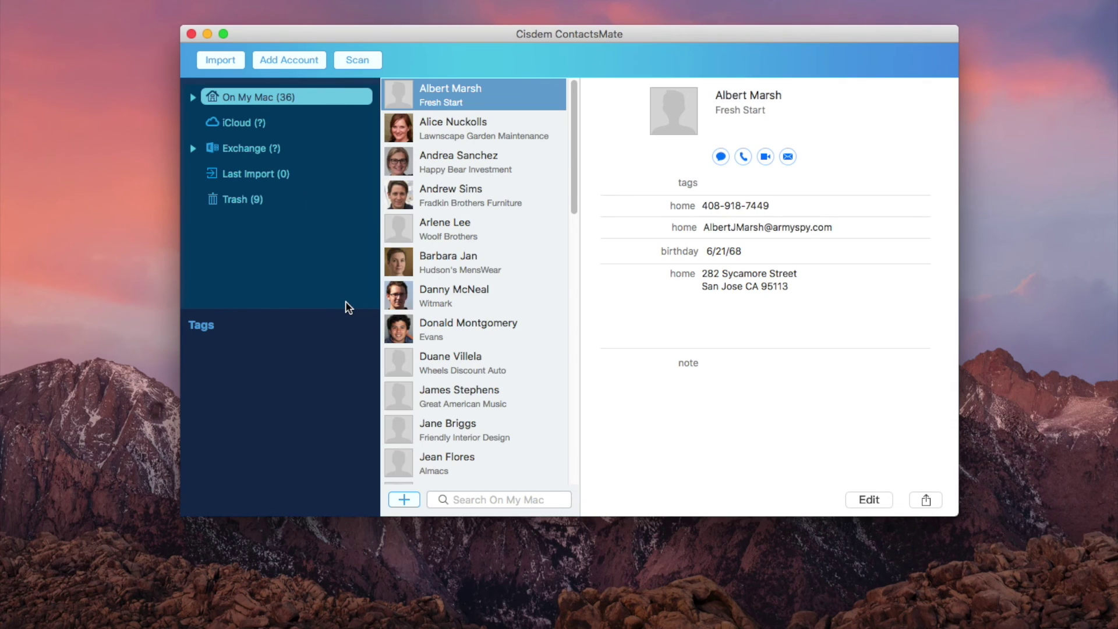
pyautogui.click(249, 127)
pyautogui.click(270, 150)
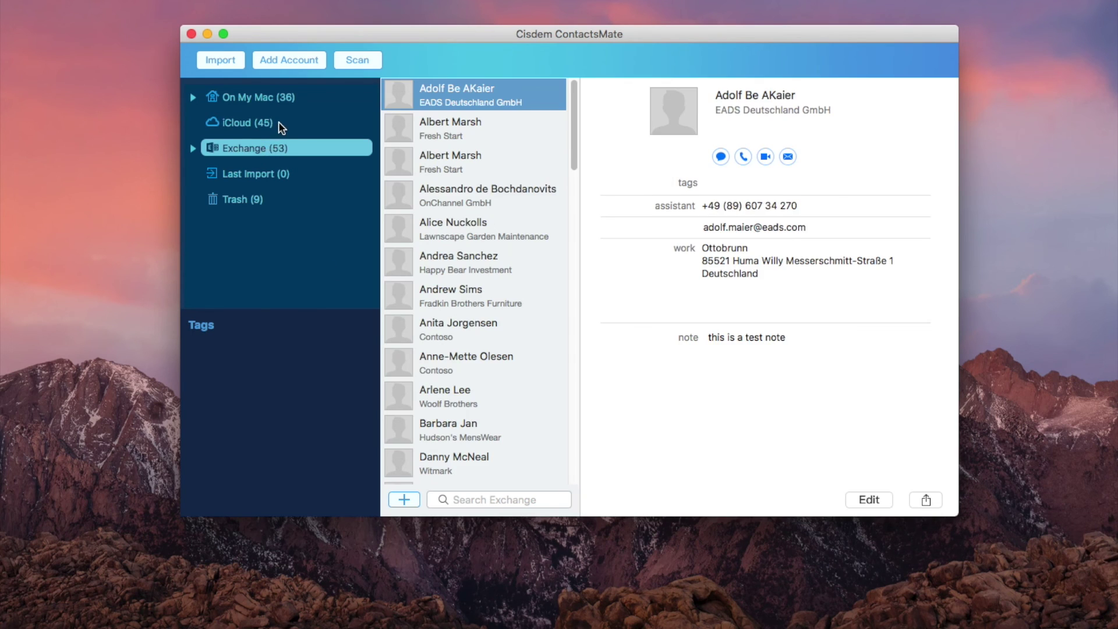
pyautogui.click(279, 123)
pyautogui.click(270, 148)
pyautogui.click(267, 124)
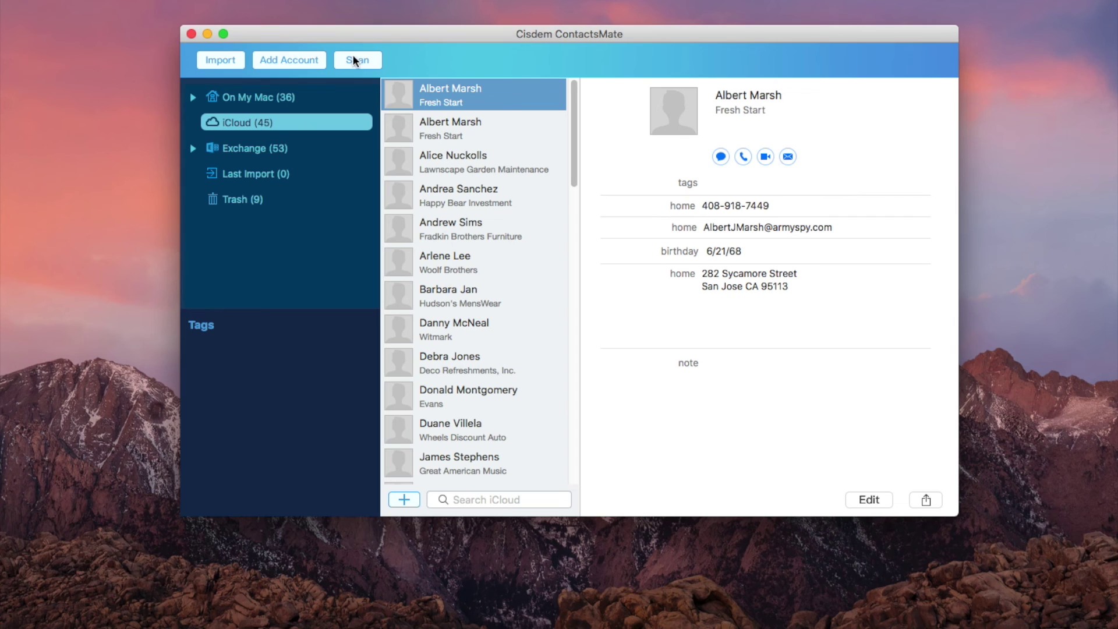
pyautogui.click(353, 59)
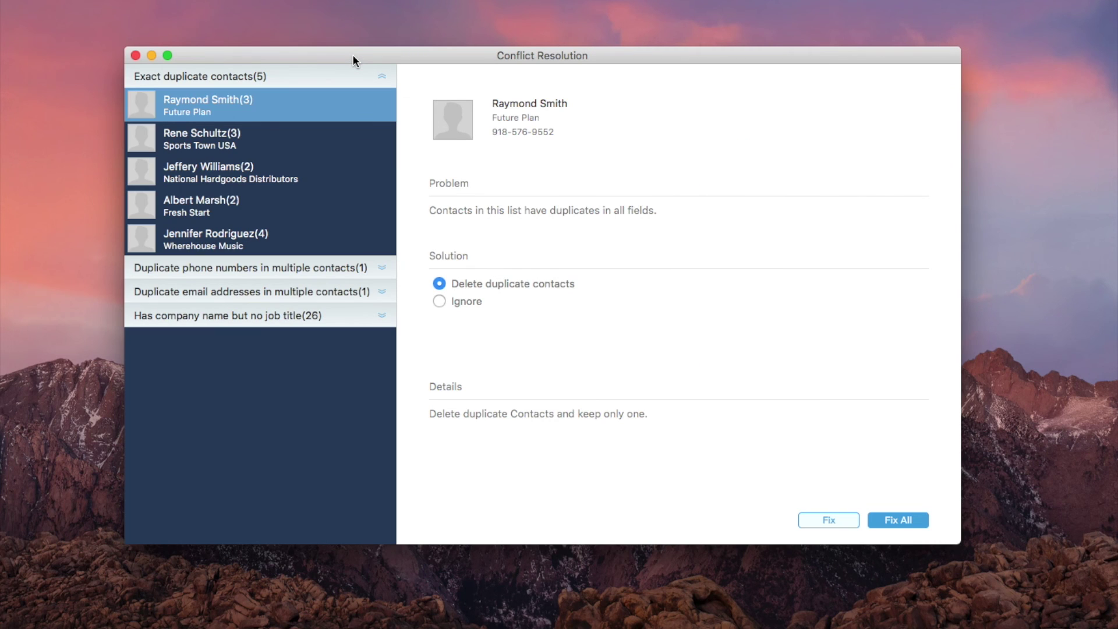
# - Discard the iCloud scan results and scan the Exchange contacts for conflicts
pyautogui.click(139, 54)
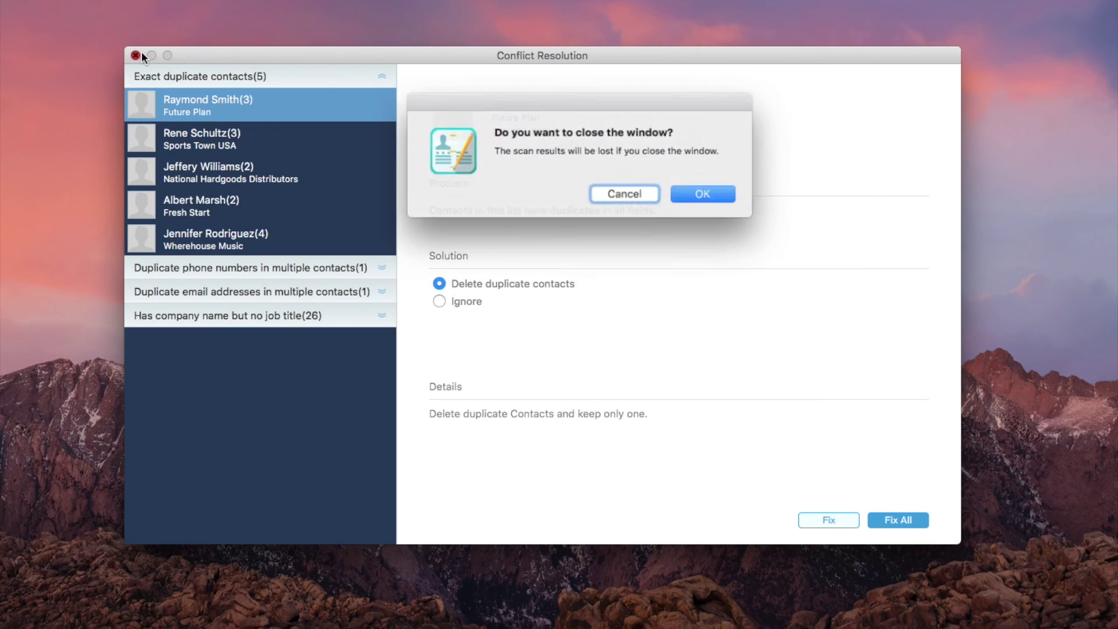
pyautogui.click(700, 196)
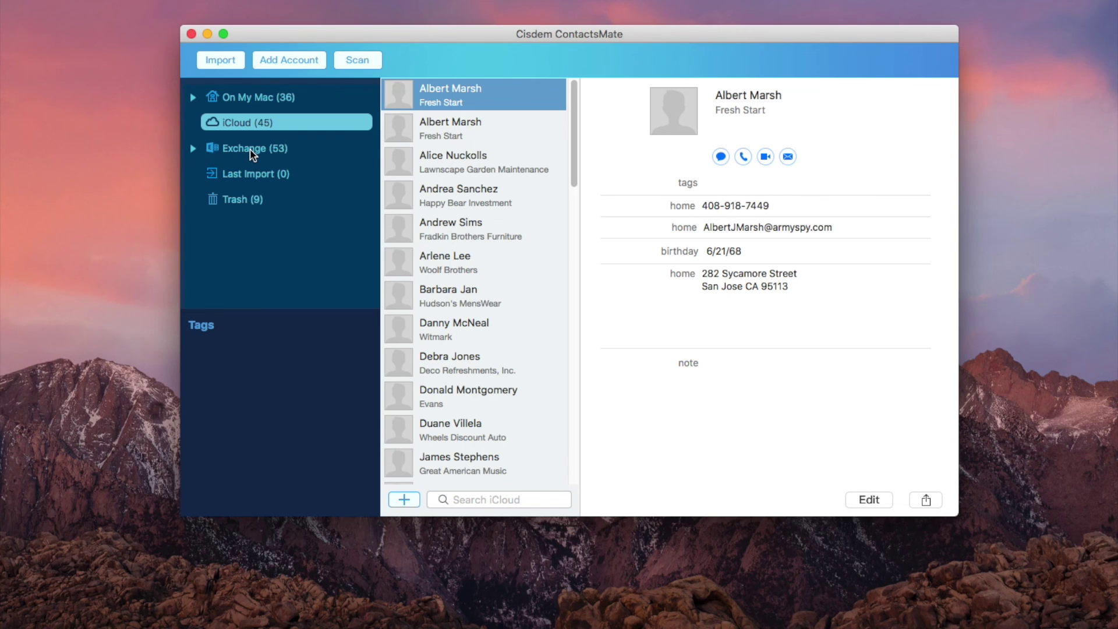
pyautogui.click(250, 149)
pyautogui.click(349, 60)
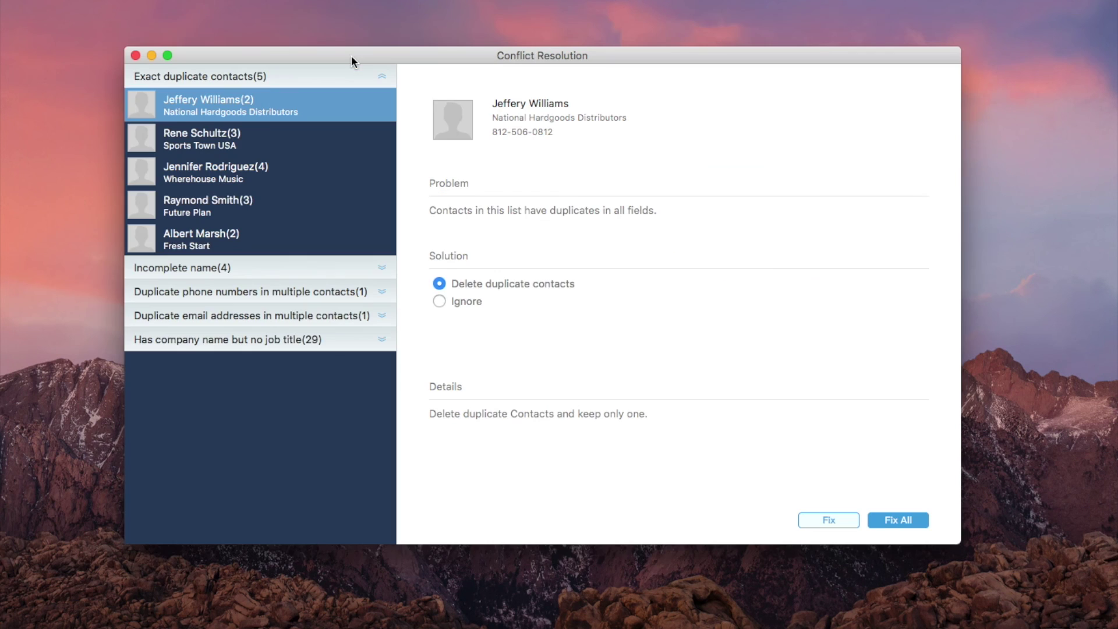